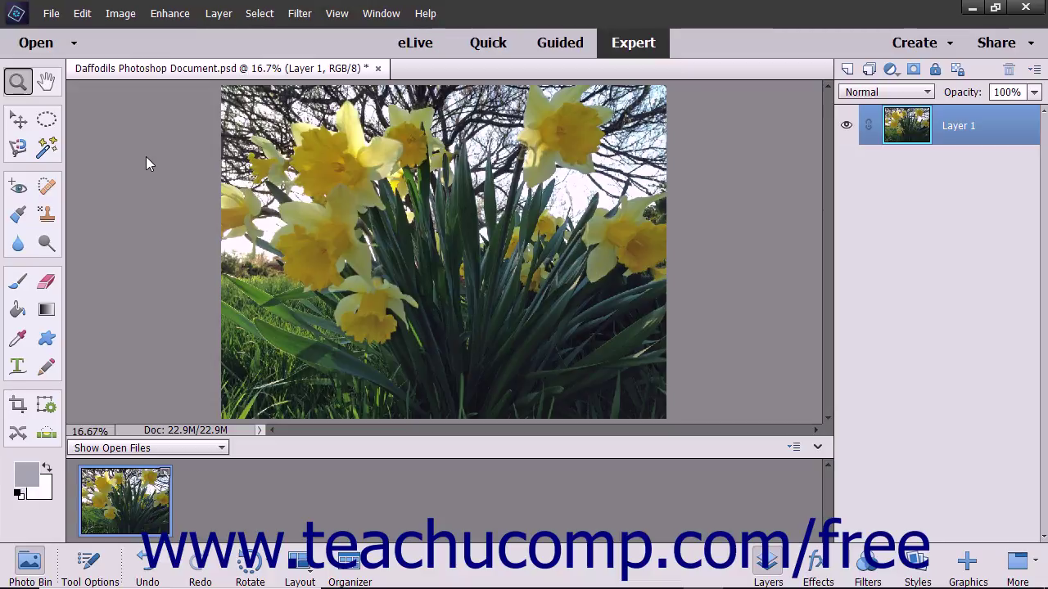
Open the Print dialog for the daffodil photo from the File menu.
left_click(50, 13)
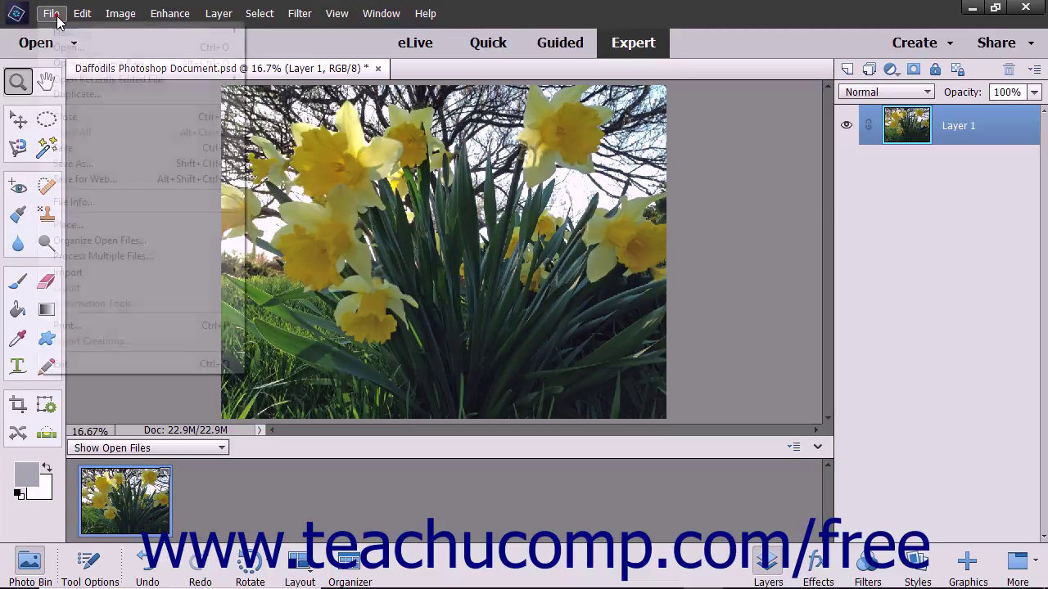
left_click(76, 325)
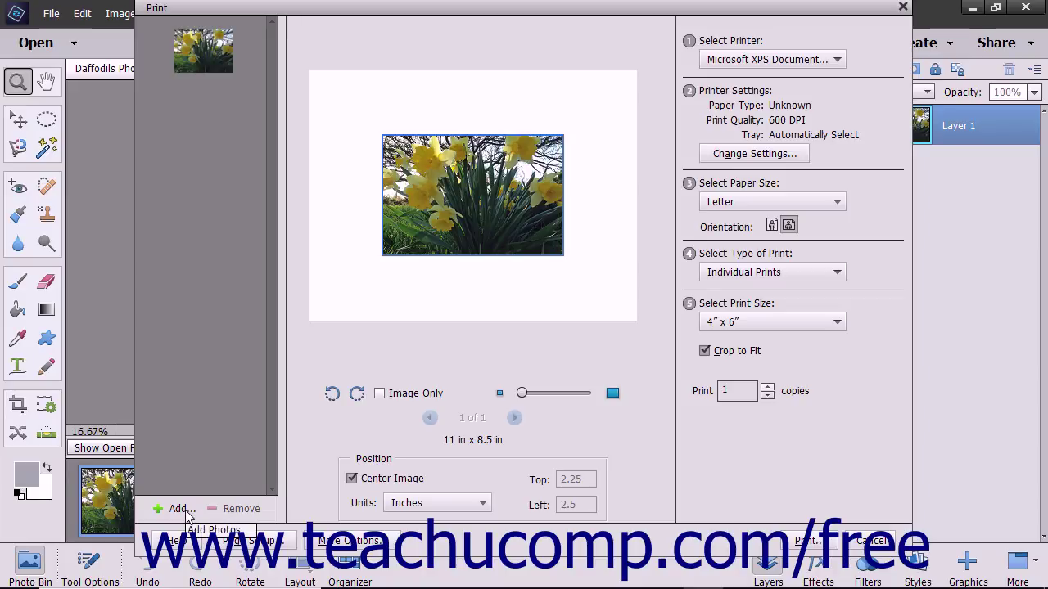
Bring up the Add Photos dialog to add more photos to the print job.
left_click(182, 509)
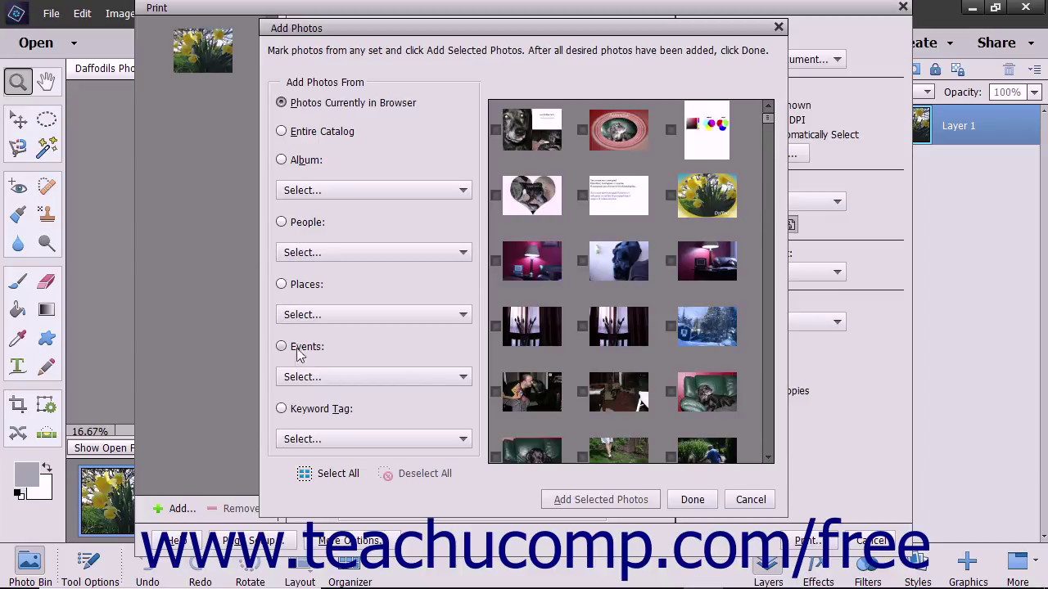
Filter by the Flowers keyword tag and add only the vignetted daffodil photo as print two.
left_click(282, 411)
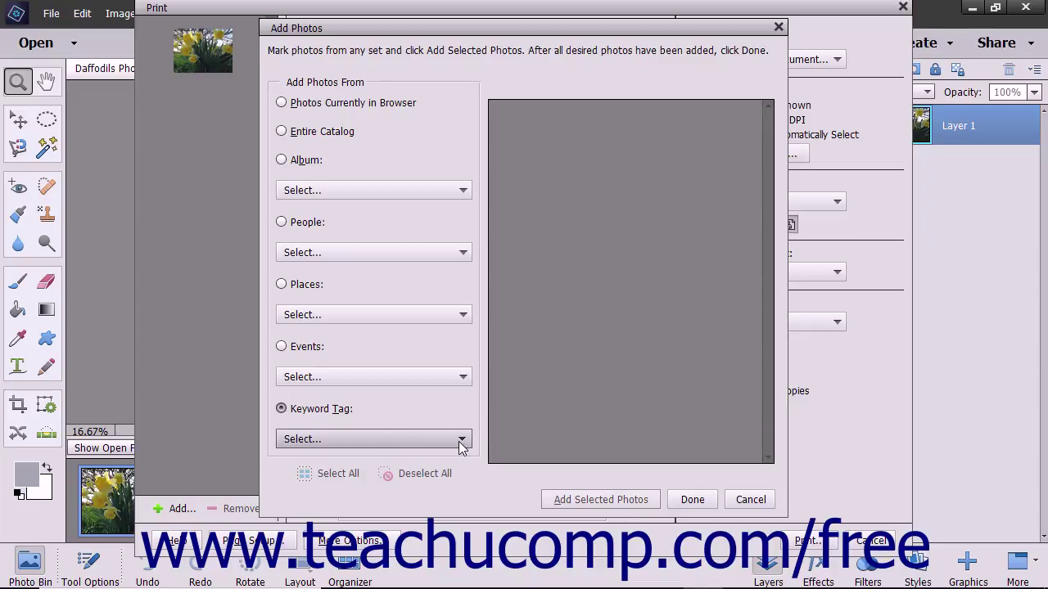
left_click(458, 442)
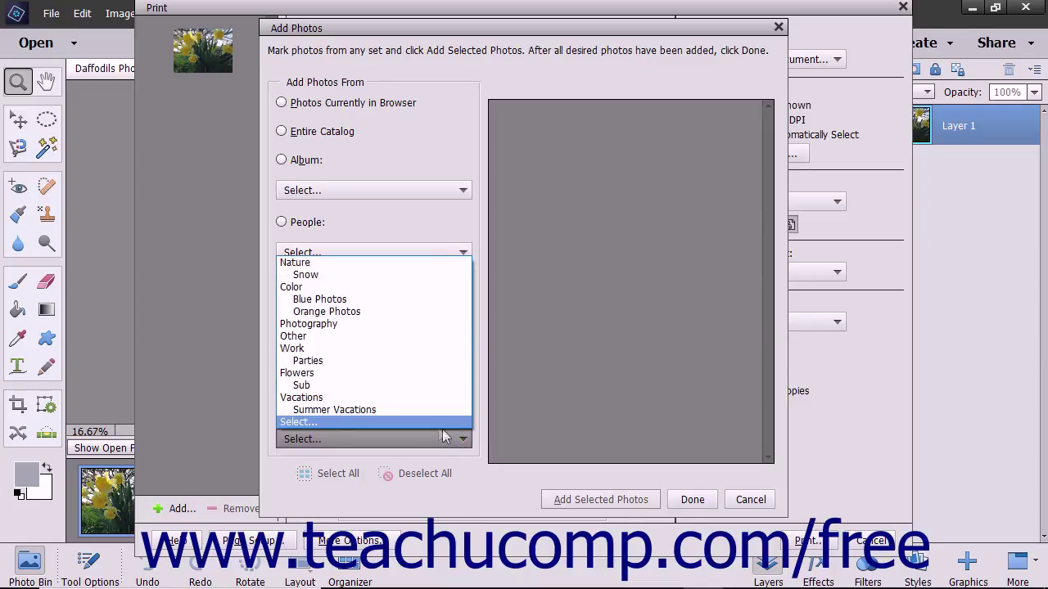
left_click(372, 374)
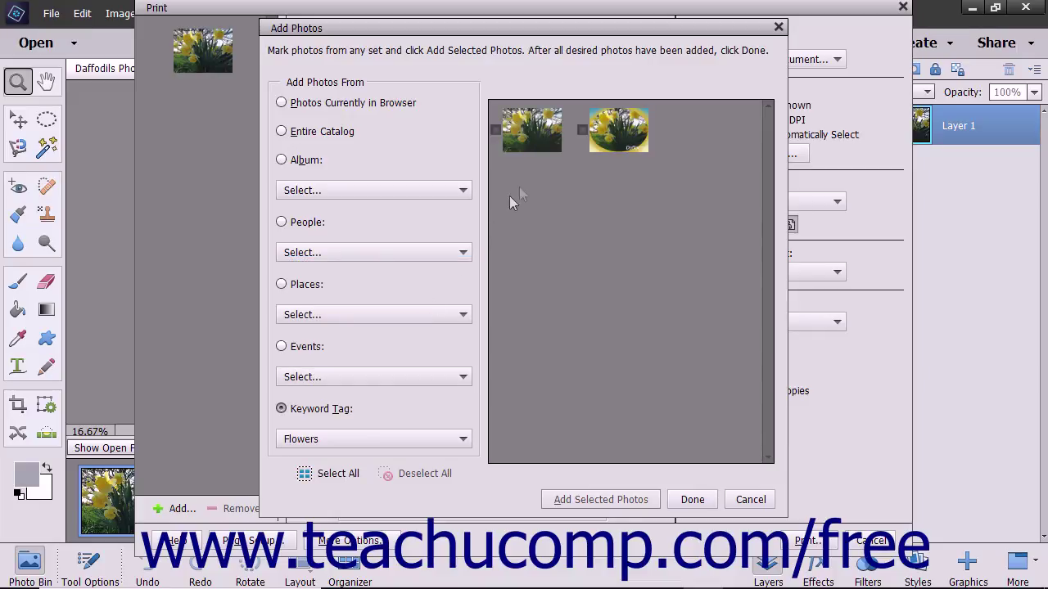
left_click(581, 128)
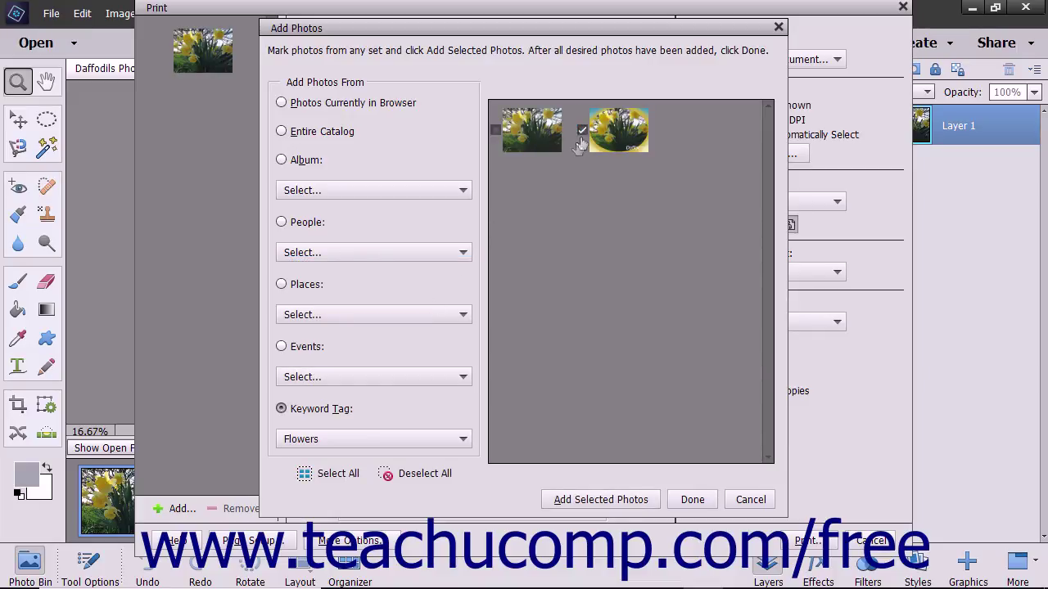
left_click(338, 473)
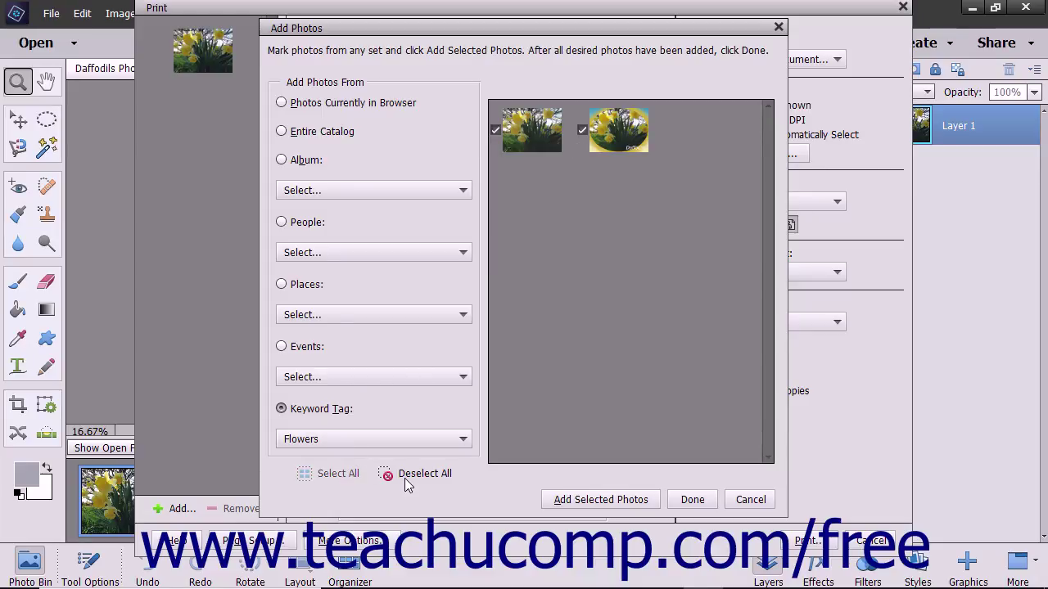
left_click(405, 479)
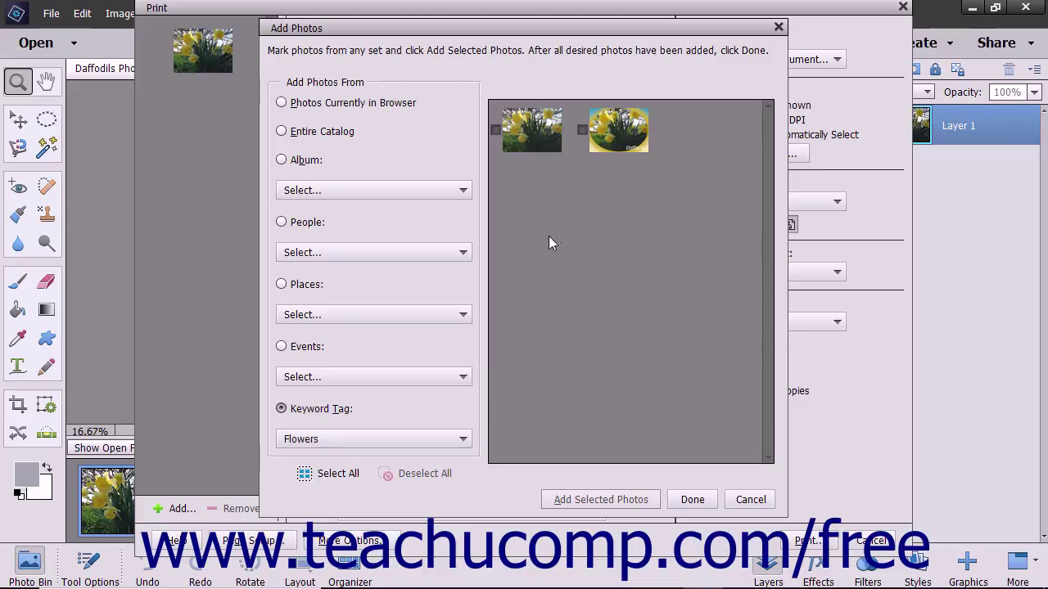
left_click(581, 130)
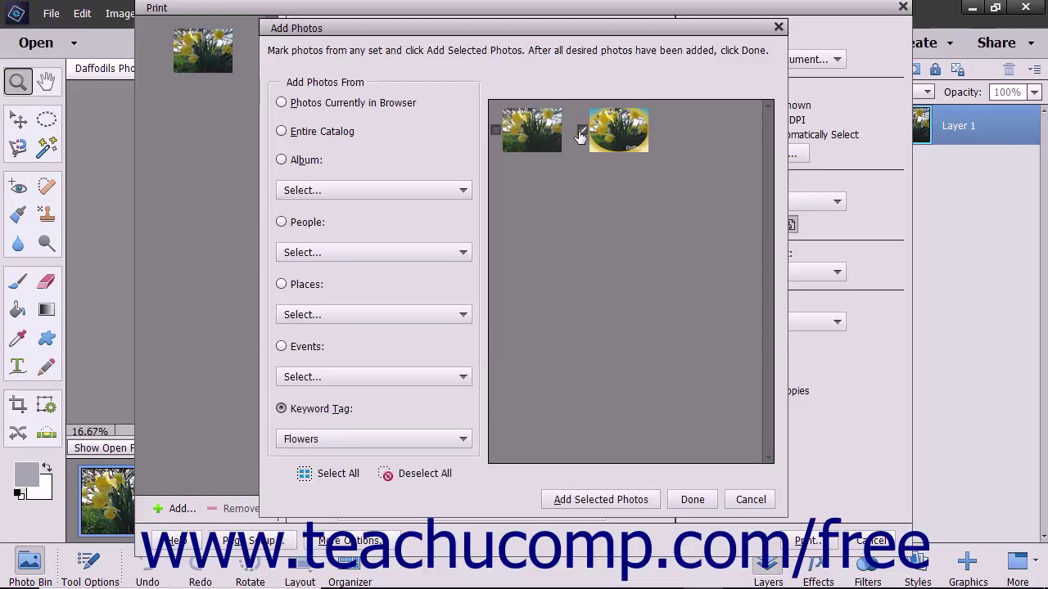
left_click(600, 501)
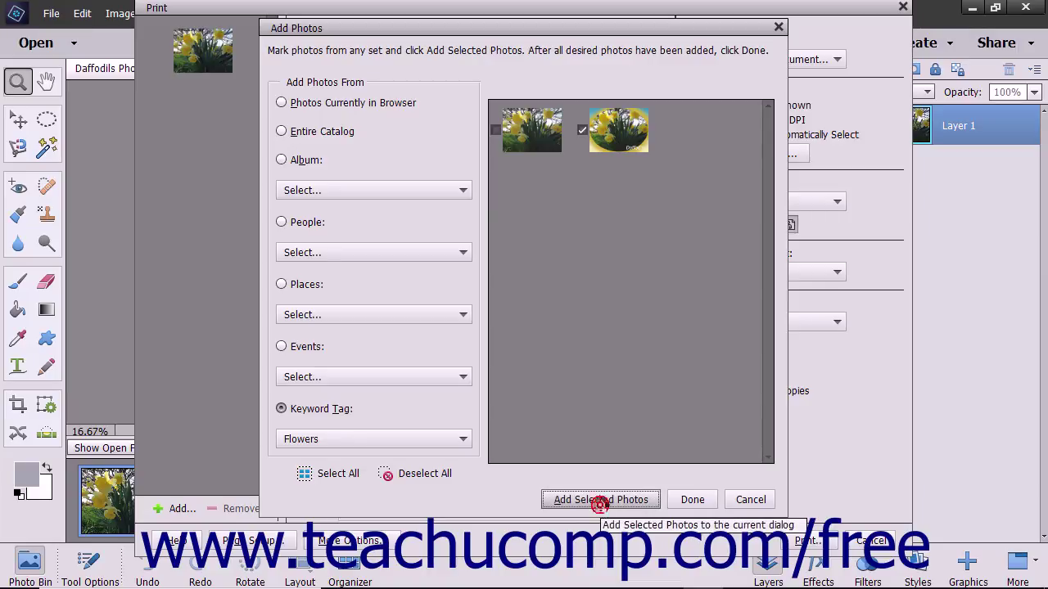
left_click(692, 500)
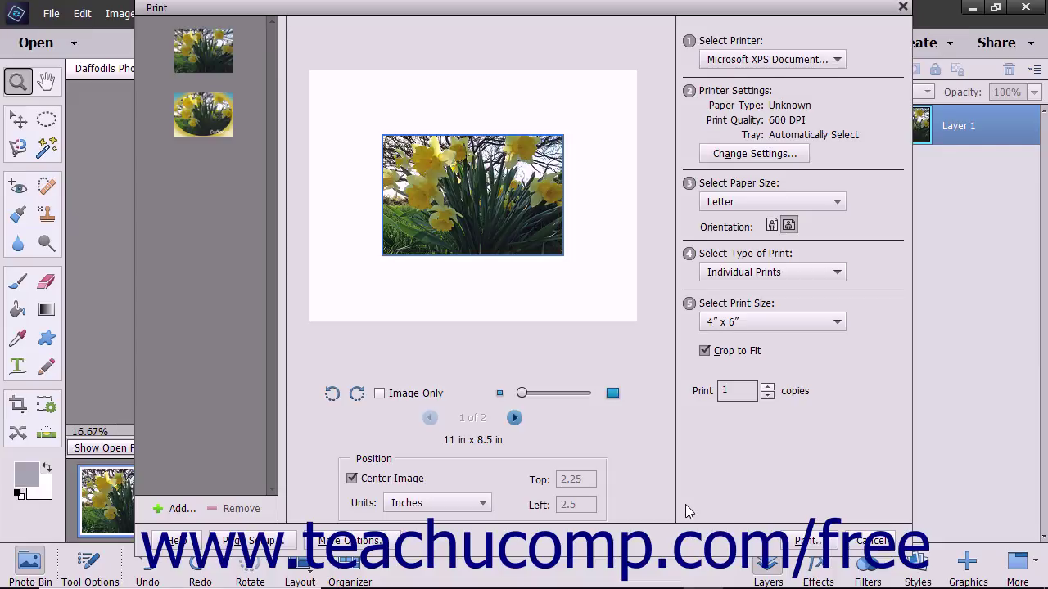
Select the vignetted photo and page the preview between both prints, ending on page 2 of 2.
mouse_move(180, 94)
left_mouse_down()
mouse_move(250, 59)
mouse_move(218, 146)
left_mouse_up()
left_click(225, 123)
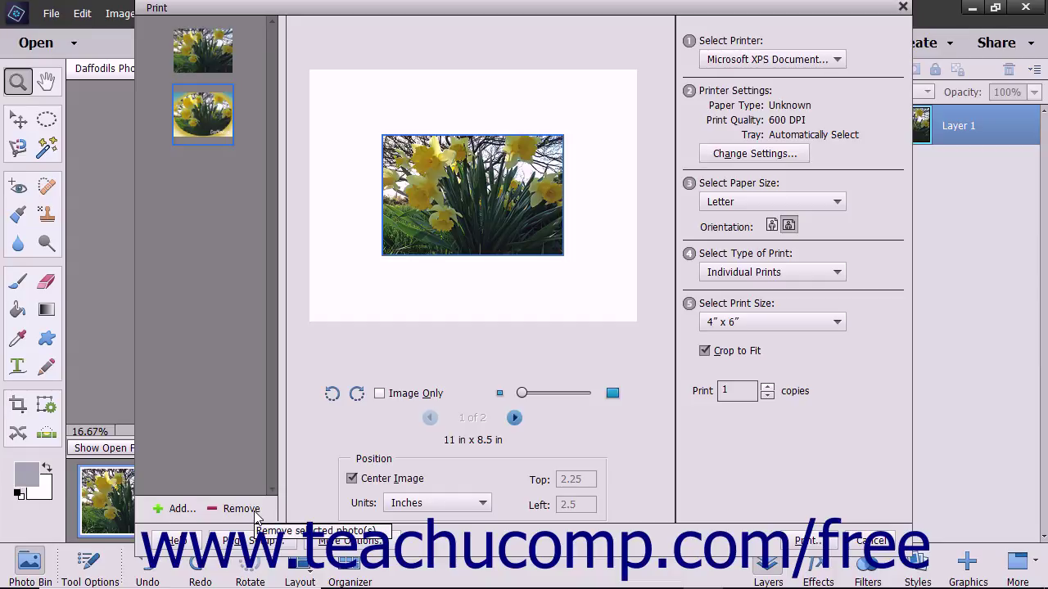
left_click(515, 418)
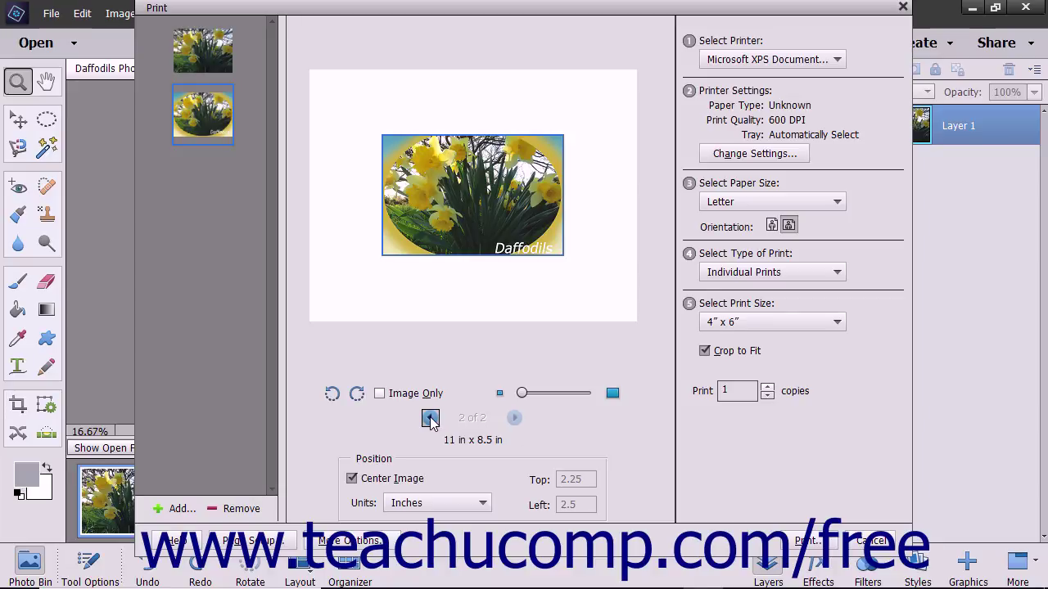
left_click(430, 419)
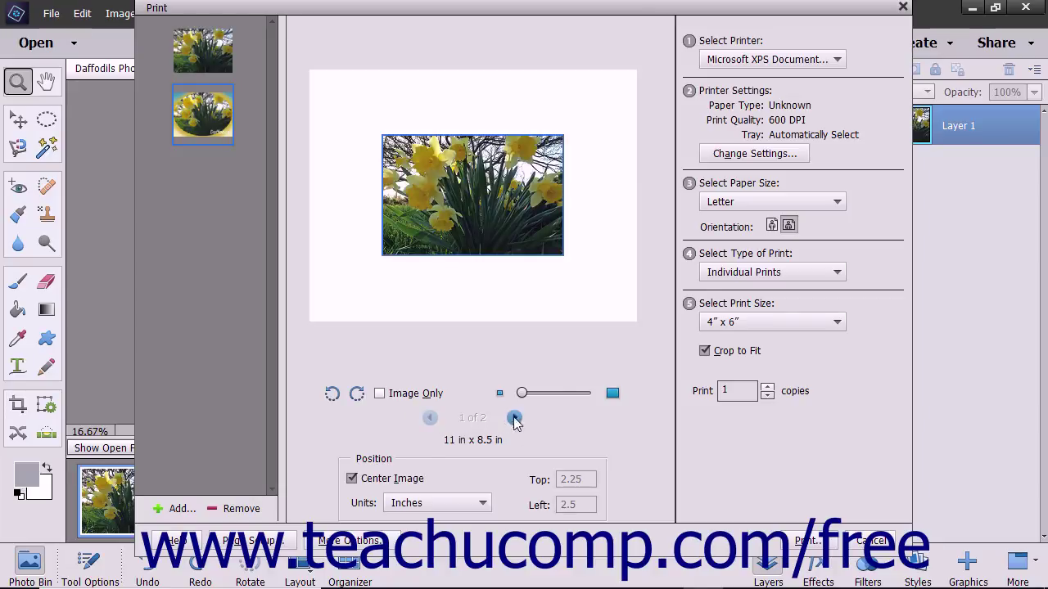
left_click(514, 418)
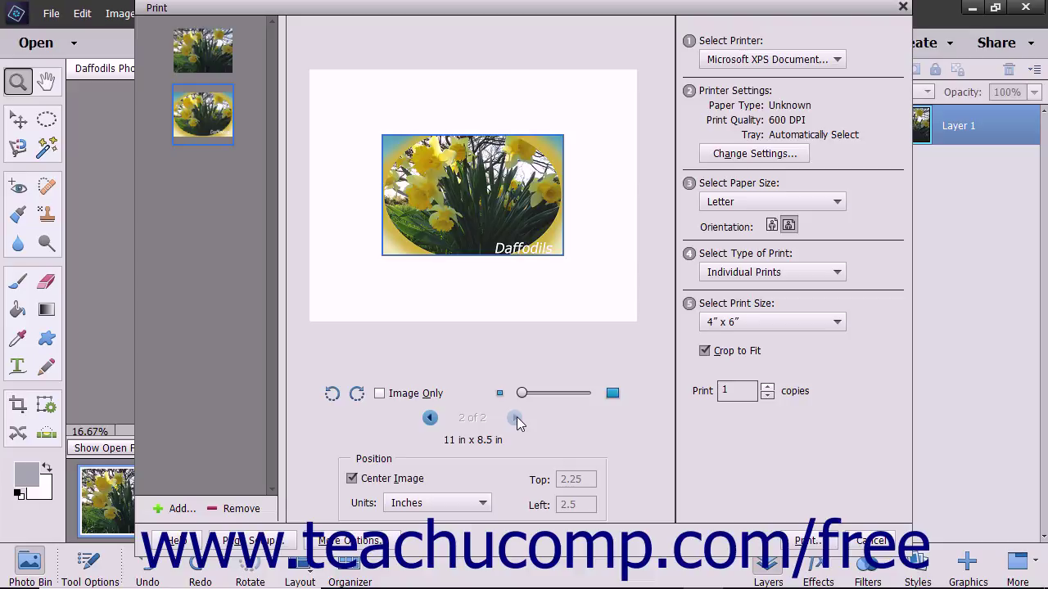
Rotate the vignetted photo left and back right, then enlarge it within its 4×6 frame.
left_click(332, 396)
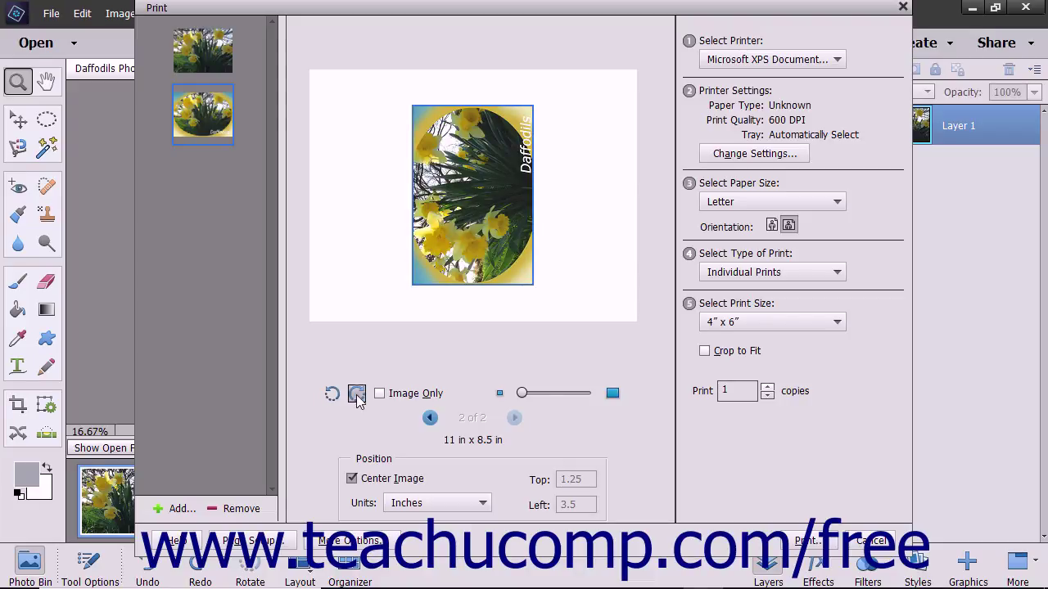
left_click(356, 395)
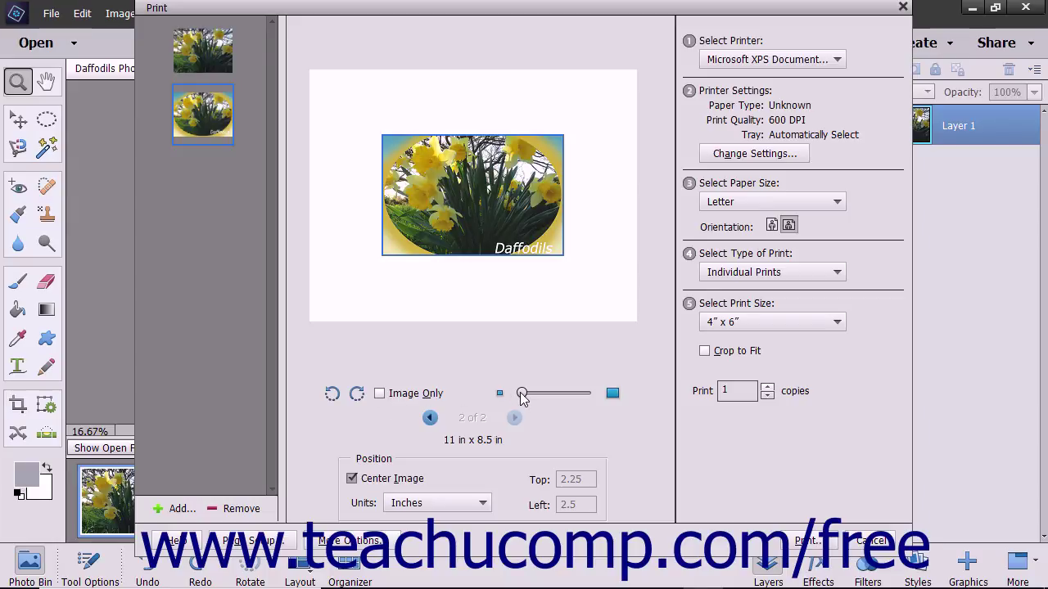
left_click_drag(523, 394, 551, 397)
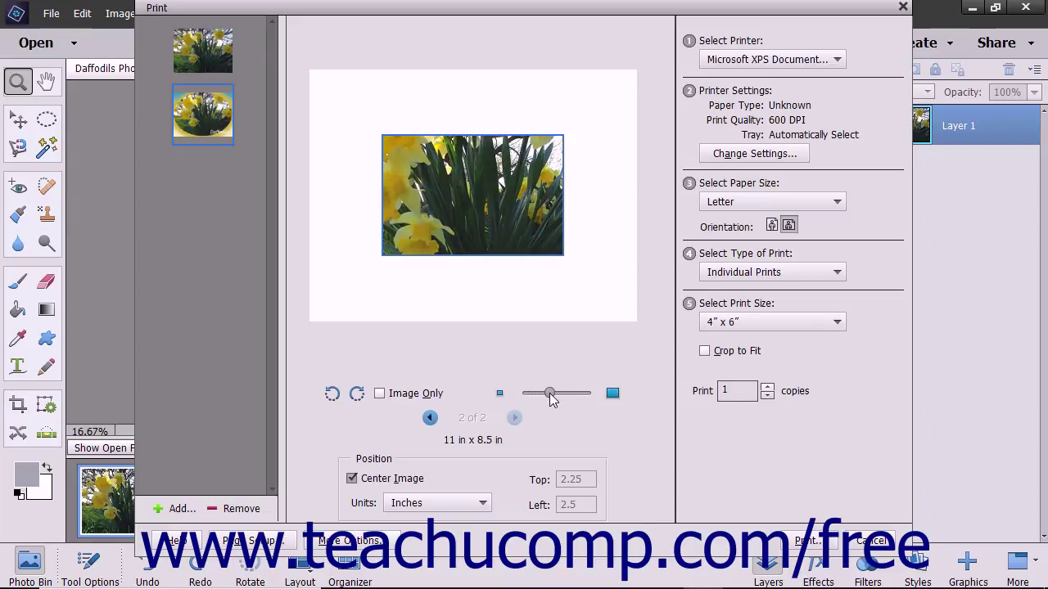
left_click(499, 393)
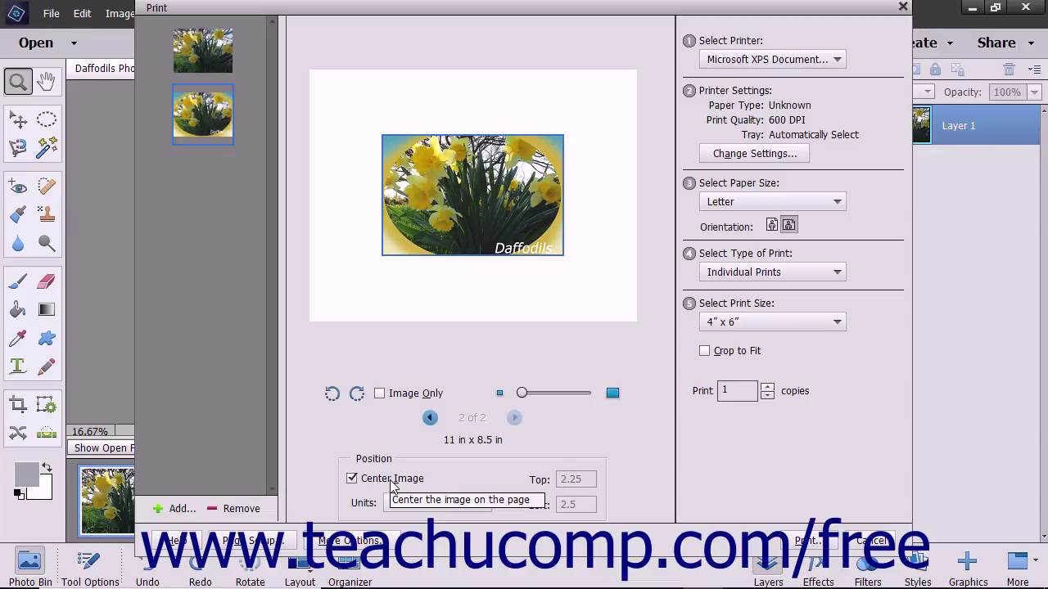
left_click(391, 481)
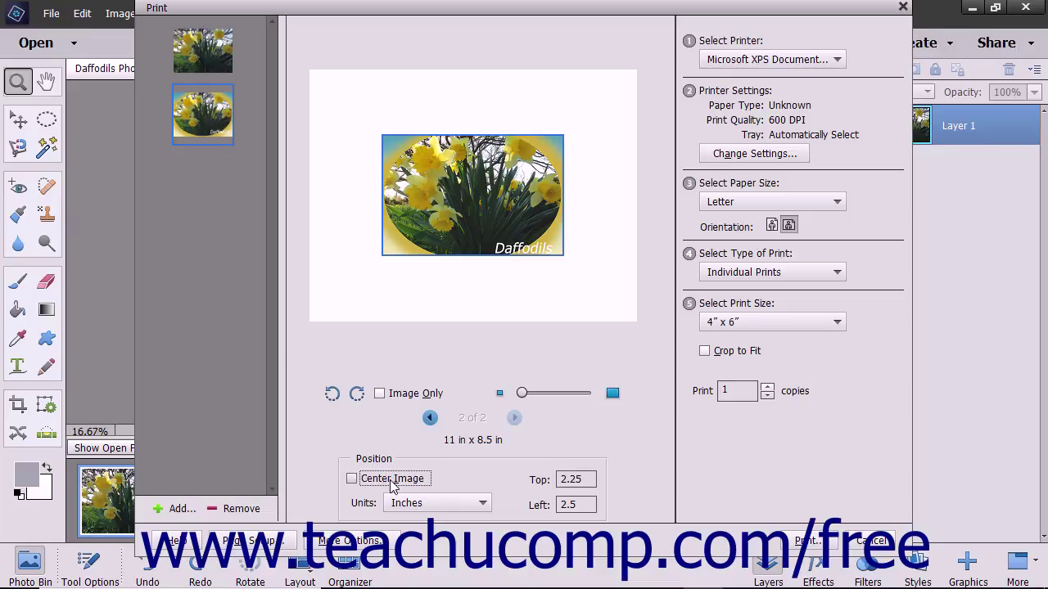
Set the photo's Top and Left position offsets to 0.
left_click(570, 480)
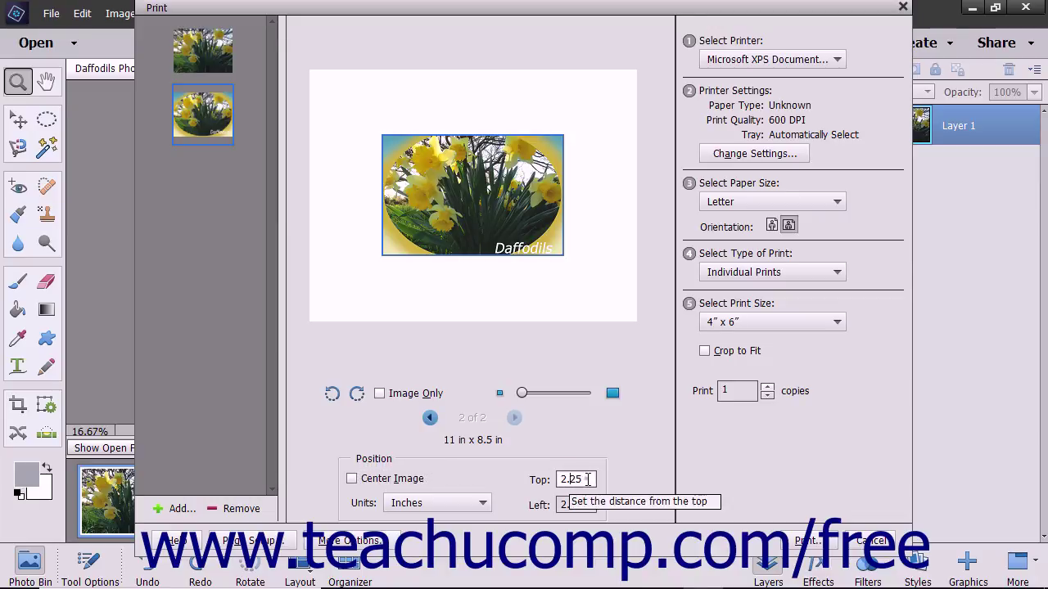
double_click(583, 478)
type("0")
key("Tab")
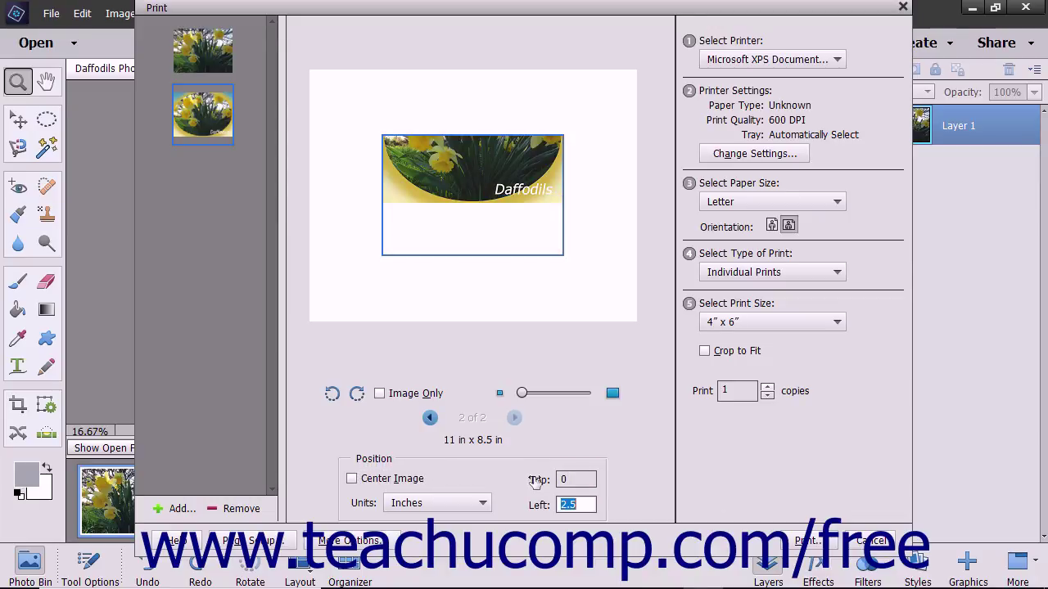
type("0")
key("shift+Tab")
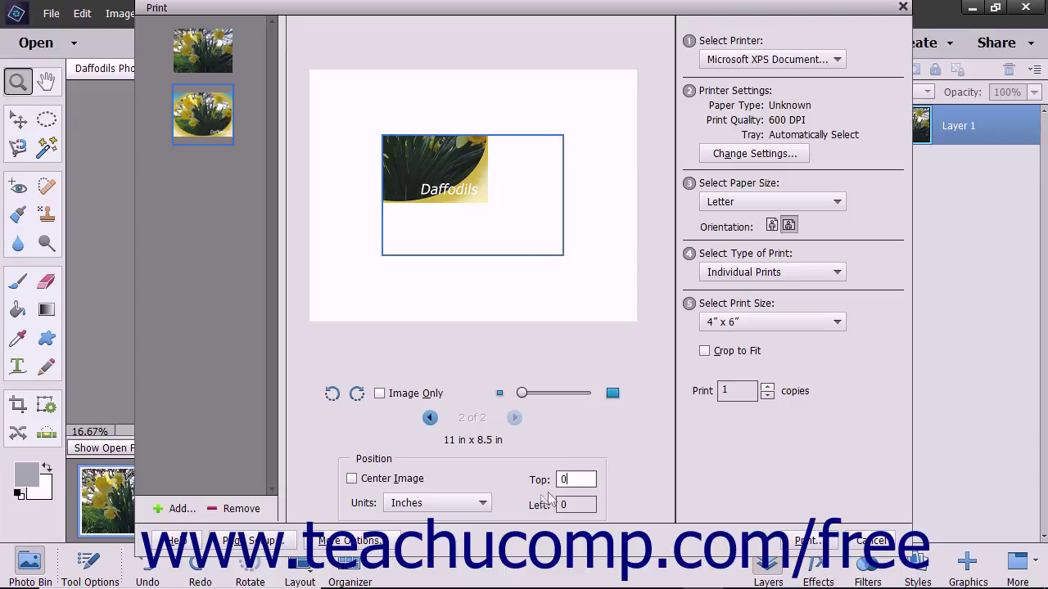
Keep inches as units, re-centre the photo, and remove the plain daffodil photo from the job.
left_click(483, 502)
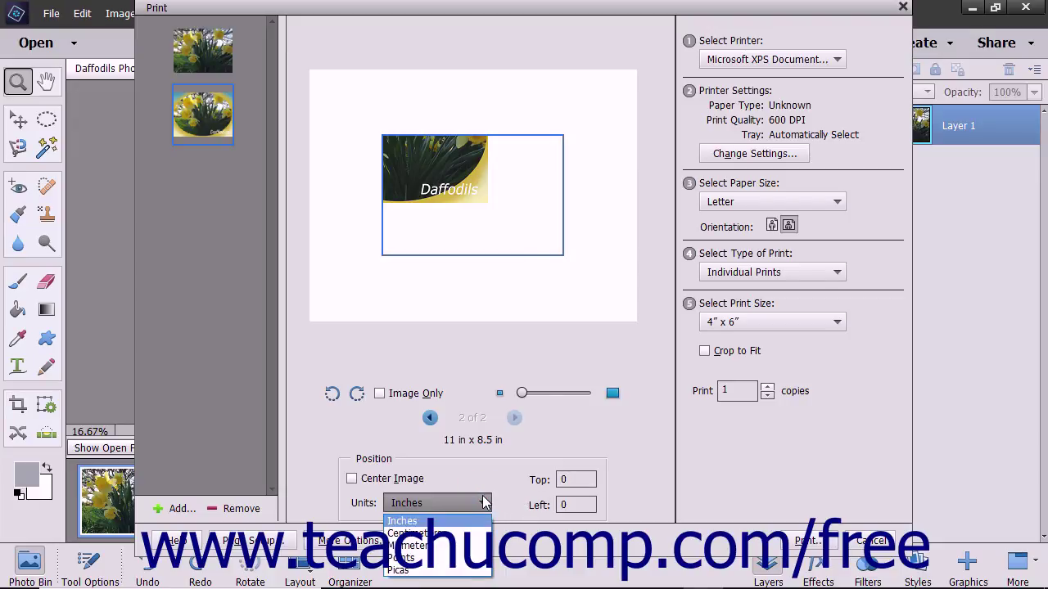
left_click(402, 520)
left_click(352, 478)
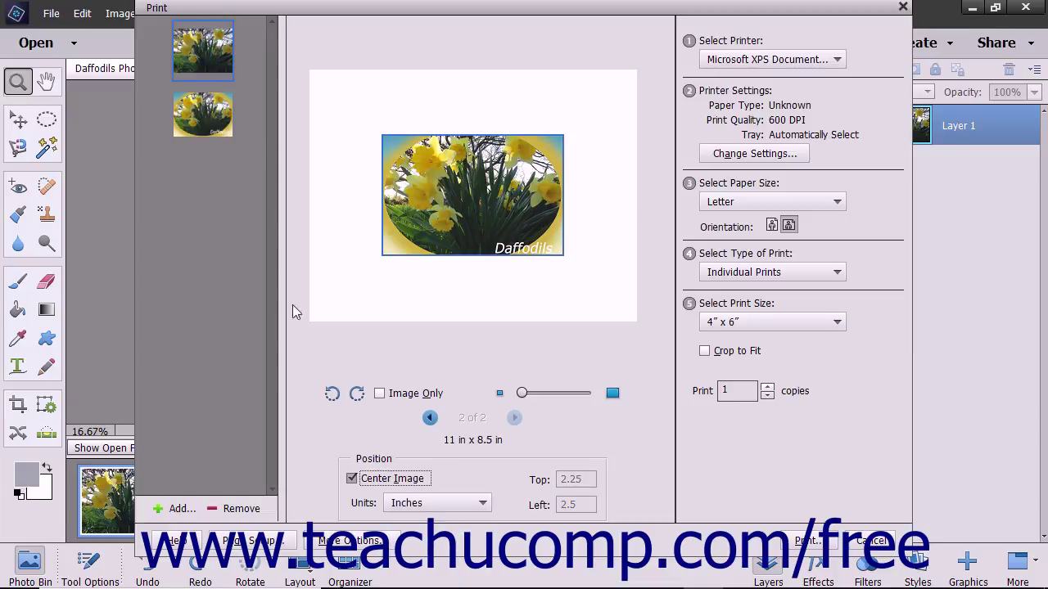
left_click(247, 511)
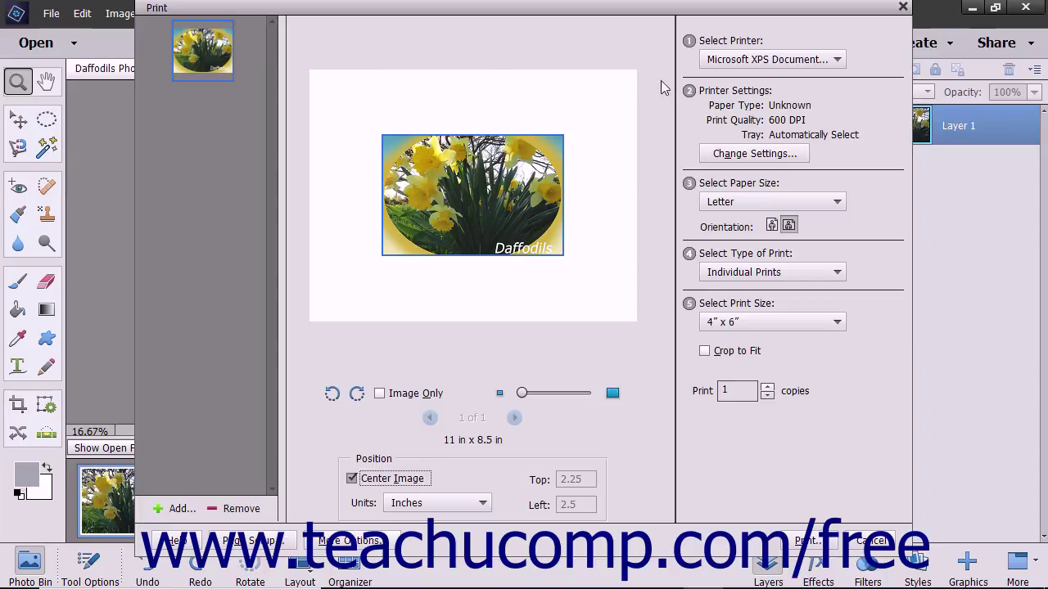
Choose HP8D13BA (HP Photosmart Prem C310 series) as the printer.
left_click(734, 65)
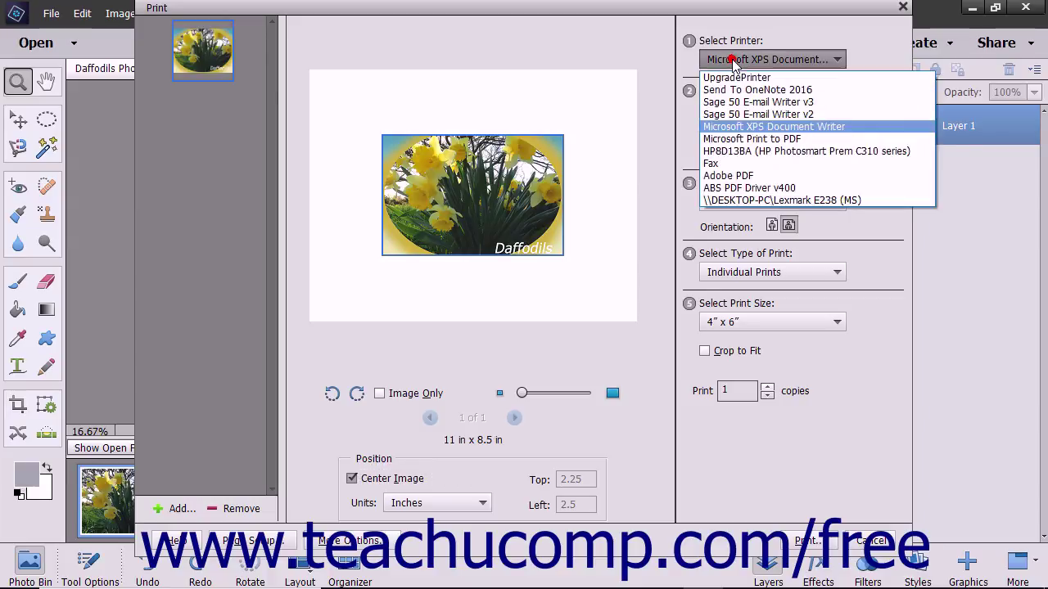
left_click(765, 151)
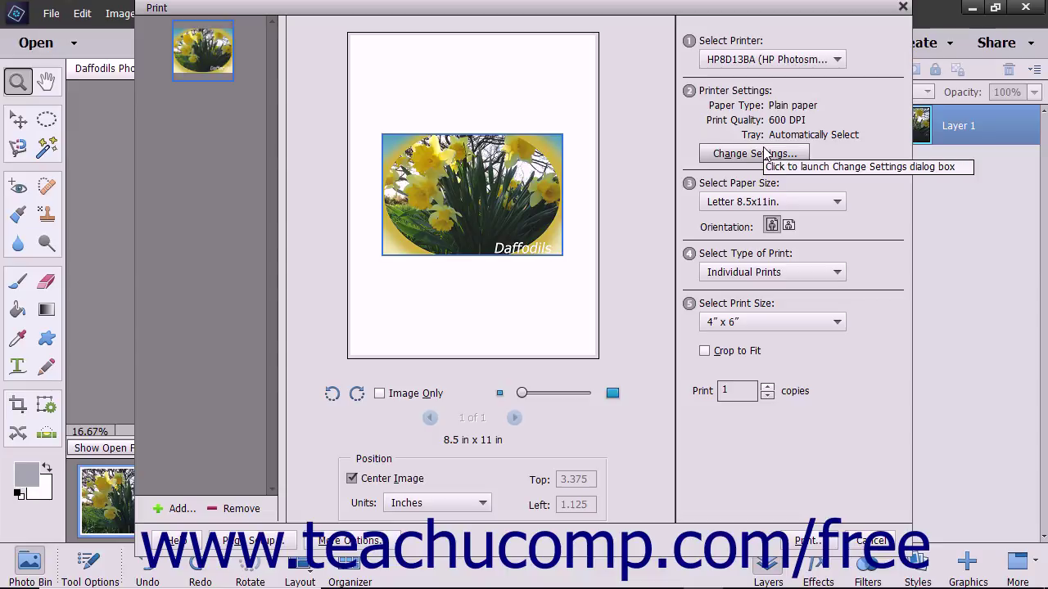
left_click(765, 154)
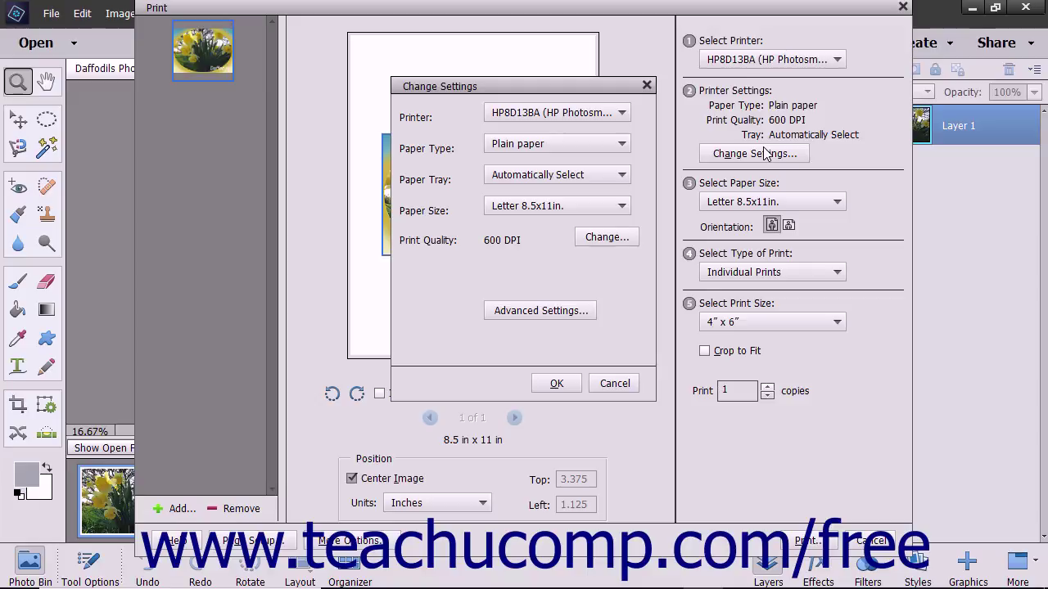
Set HP Premium Photo Papers, Photo Tray feed and Borderless 4x6in. paper size.
left_click(597, 143)
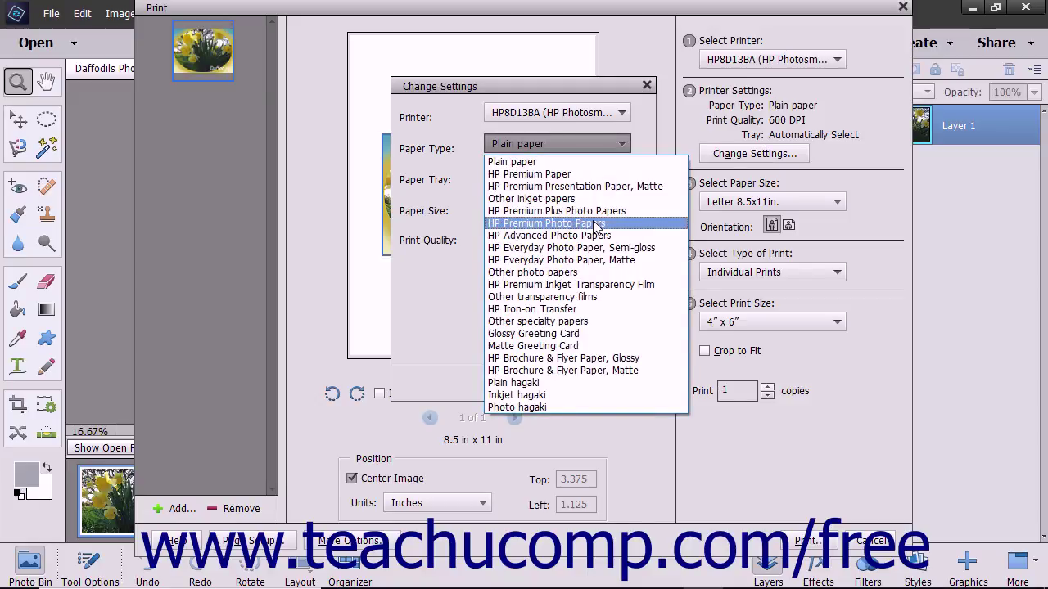
left_click(595, 224)
left_click(600, 176)
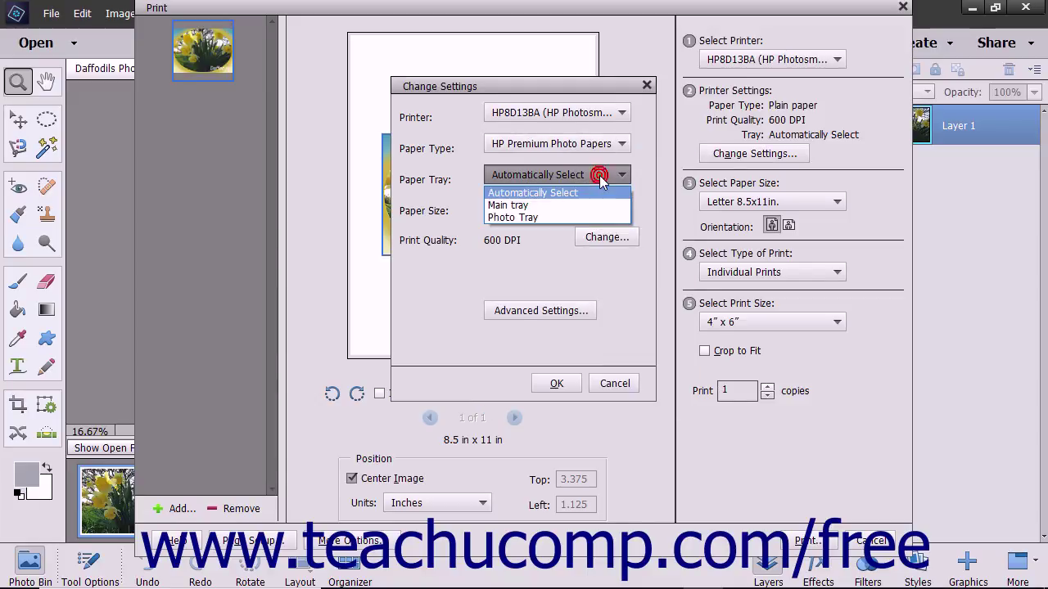
left_click(569, 217)
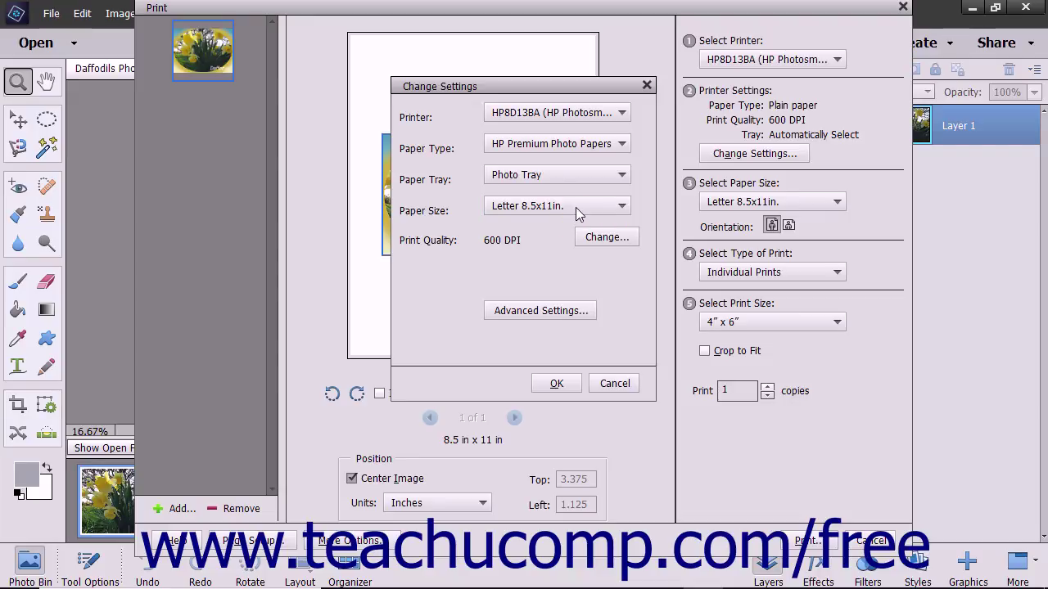
left_click(575, 207)
left_click(565, 81)
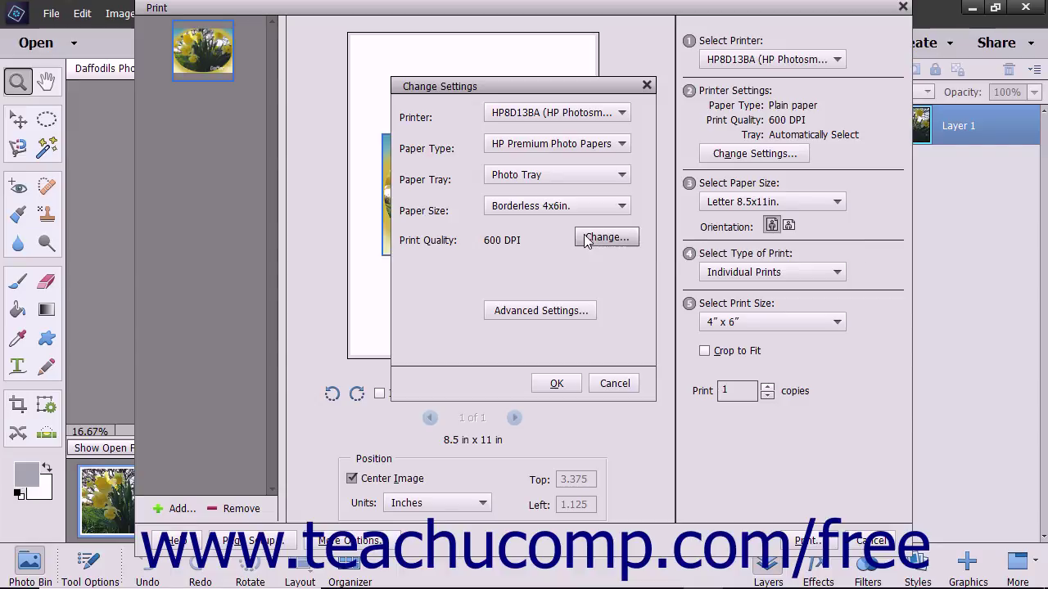
left_click(569, 385)
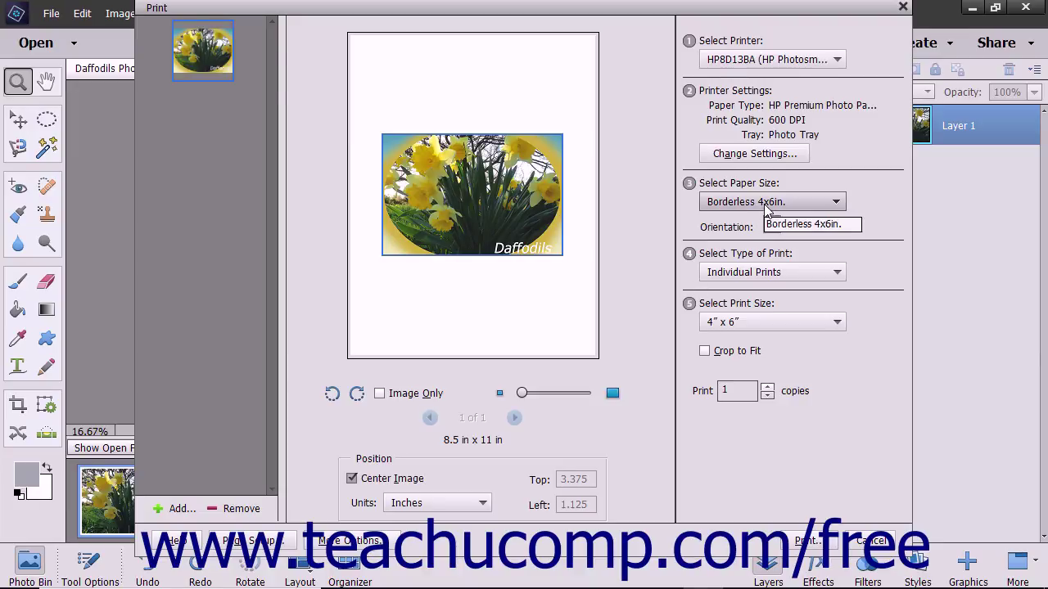
left_click(766, 205)
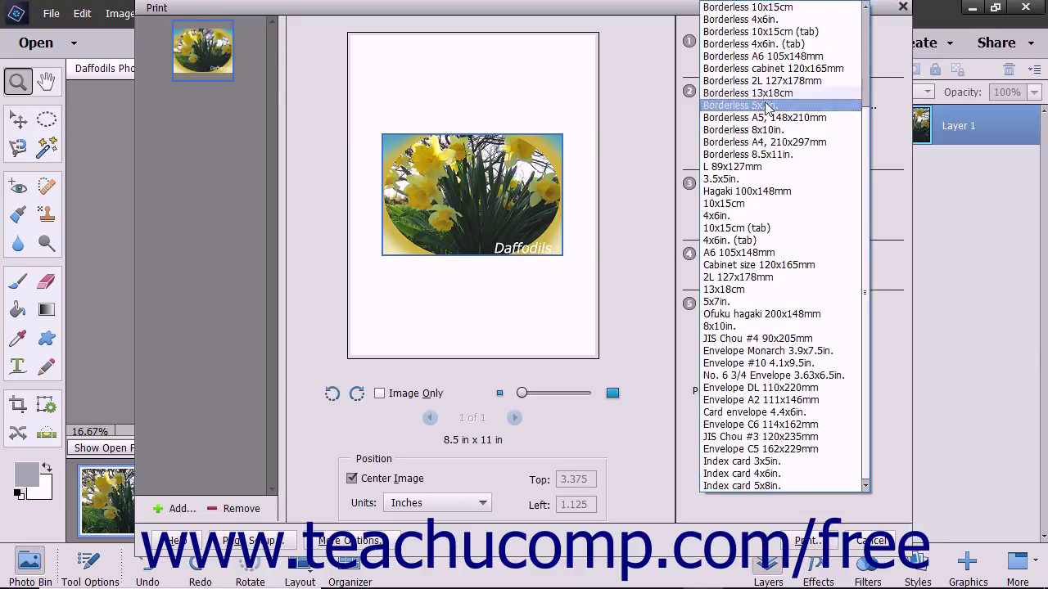
left_click(760, 19)
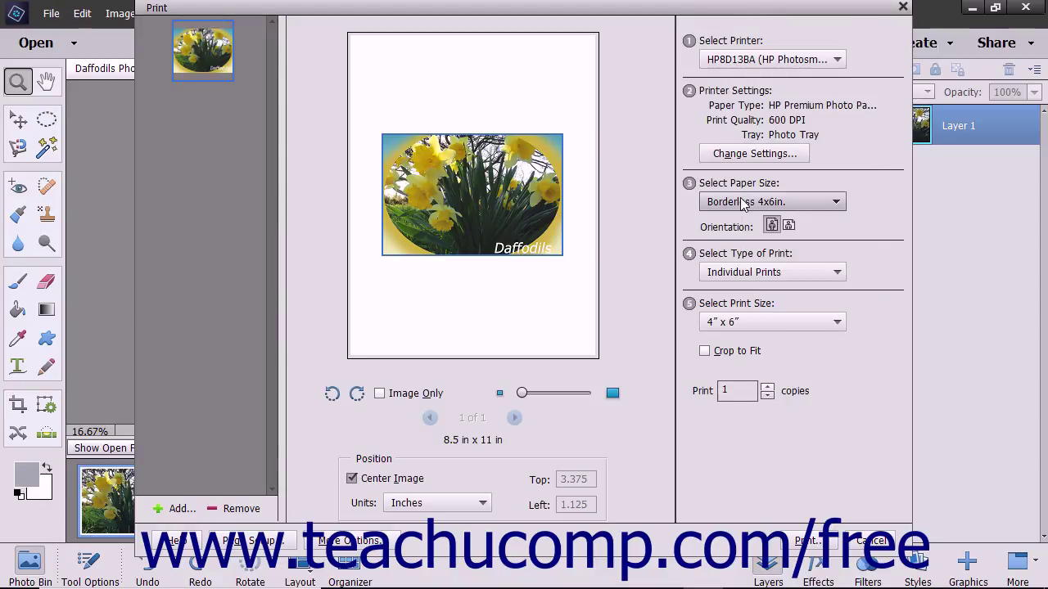
left_click(743, 277)
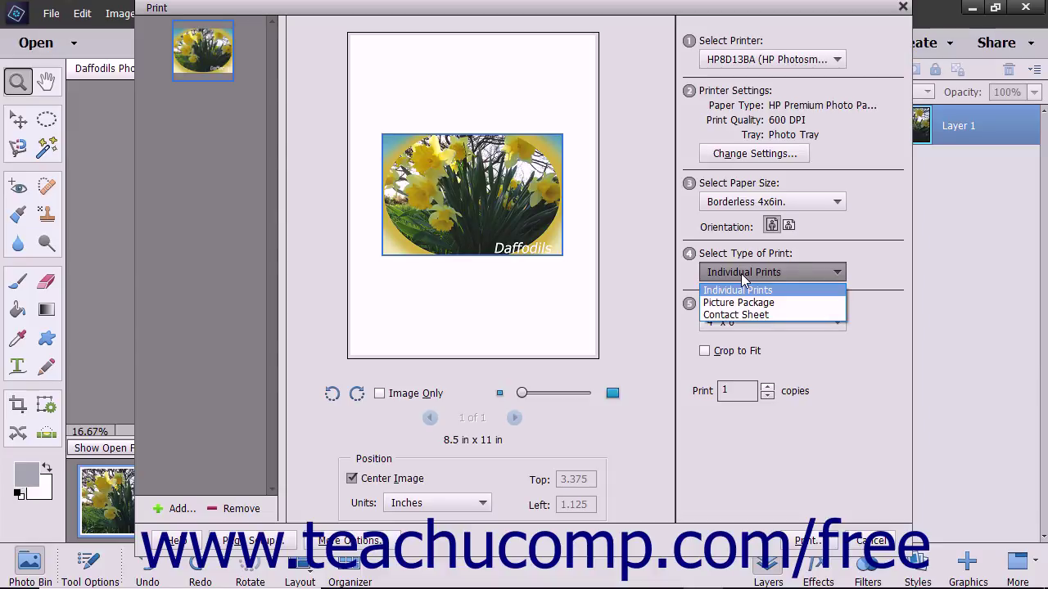
left_click(743, 277)
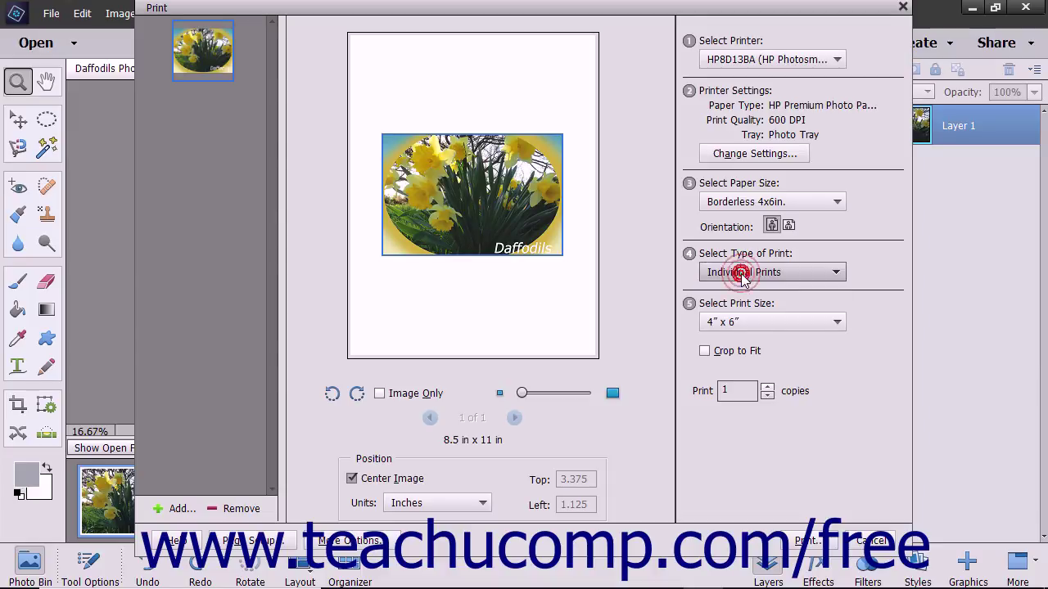
left_click(739, 322)
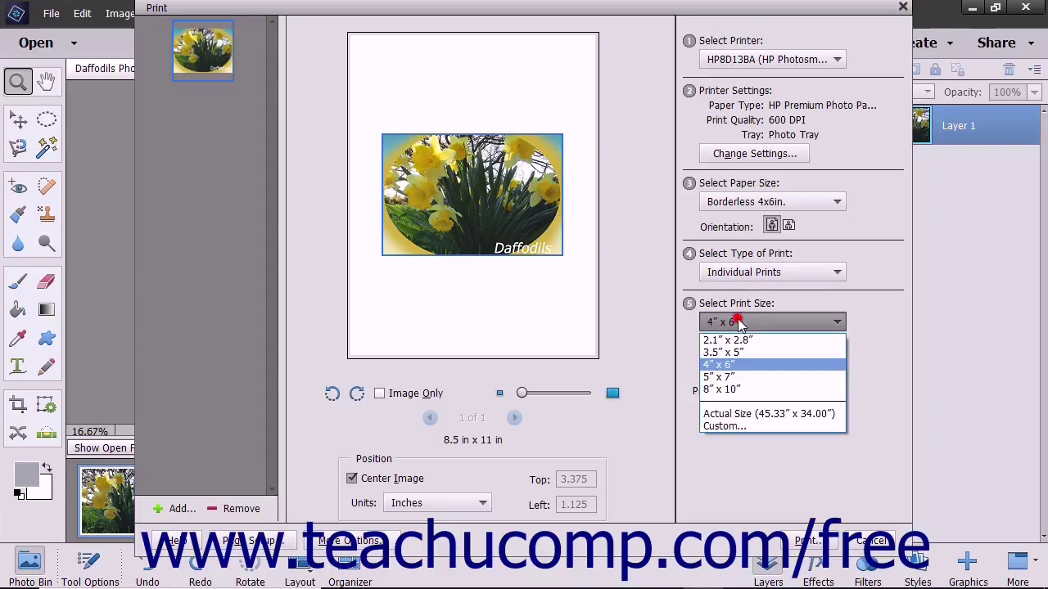
left_click(730, 363)
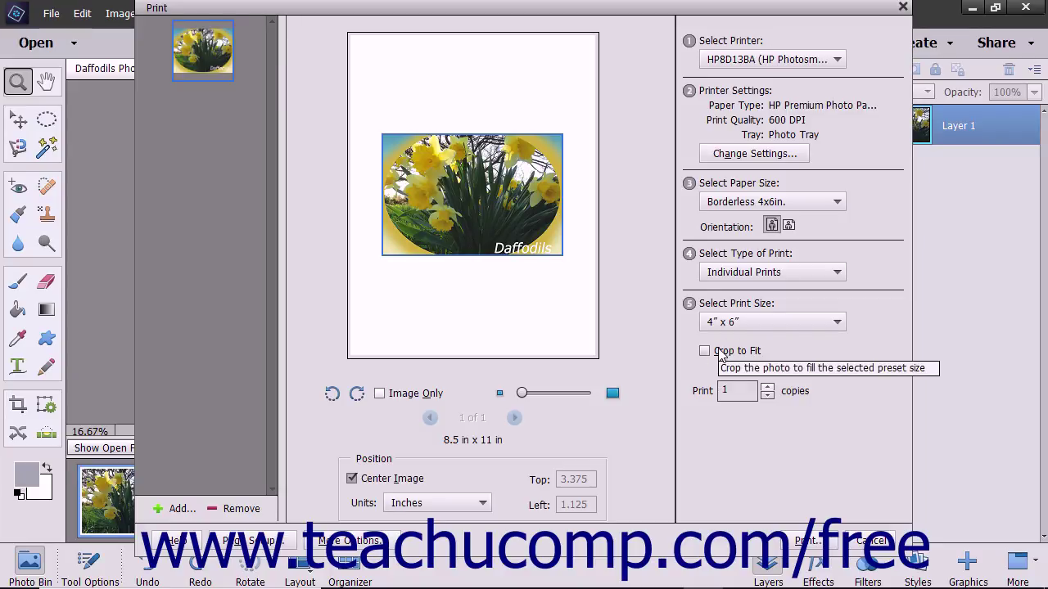
left_click(705, 352)
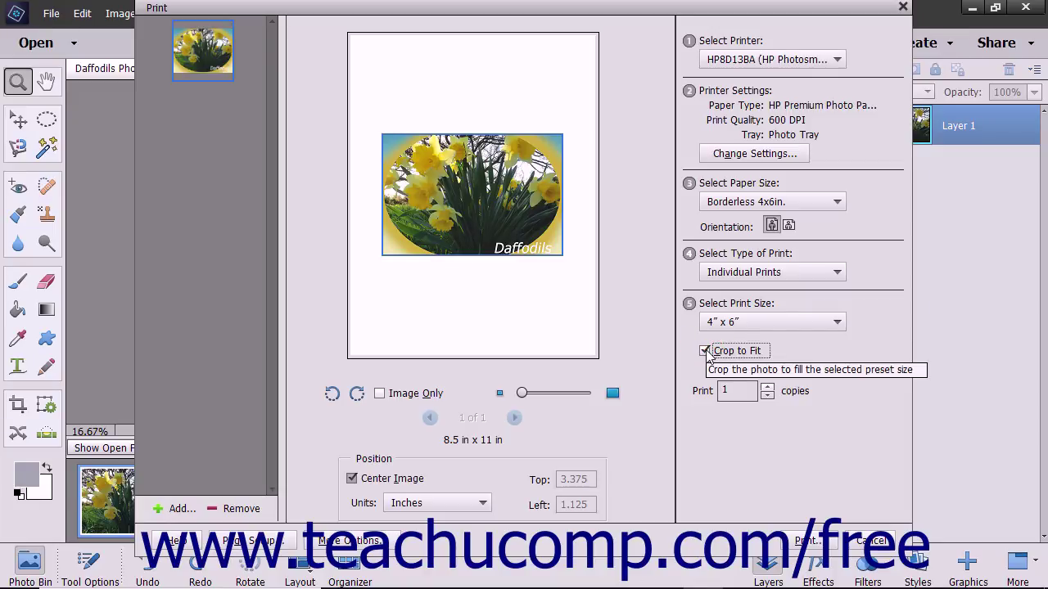
left_click(706, 352)
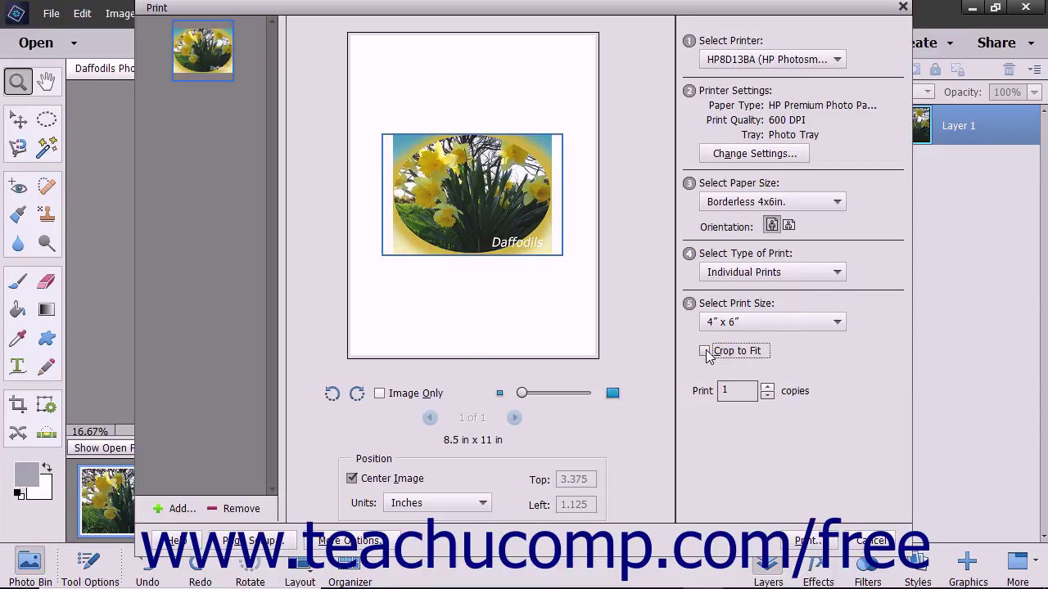
left_click(739, 388)
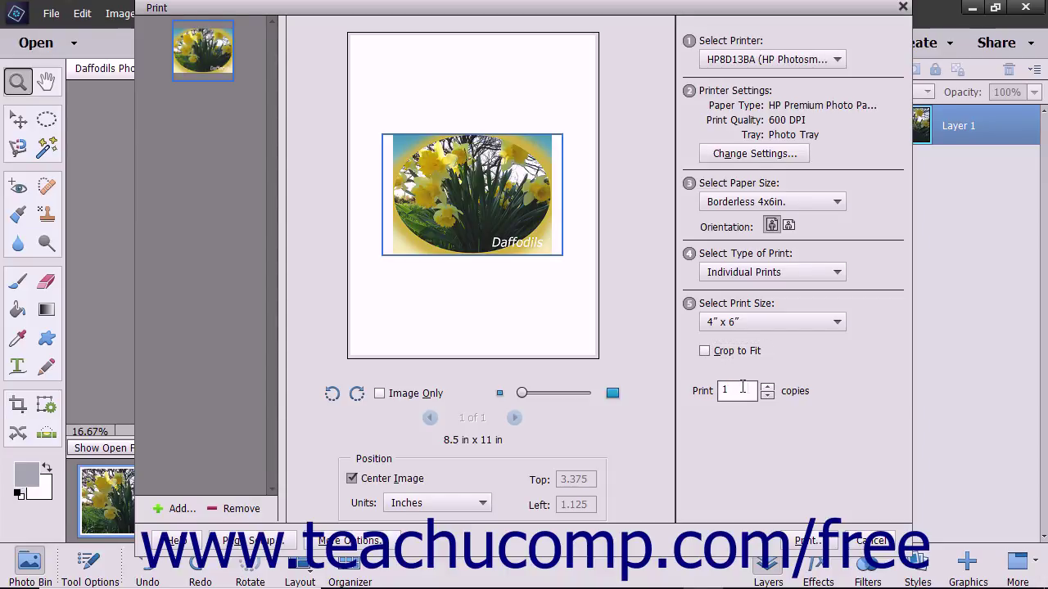
left_click(767, 386)
left_click(767, 396)
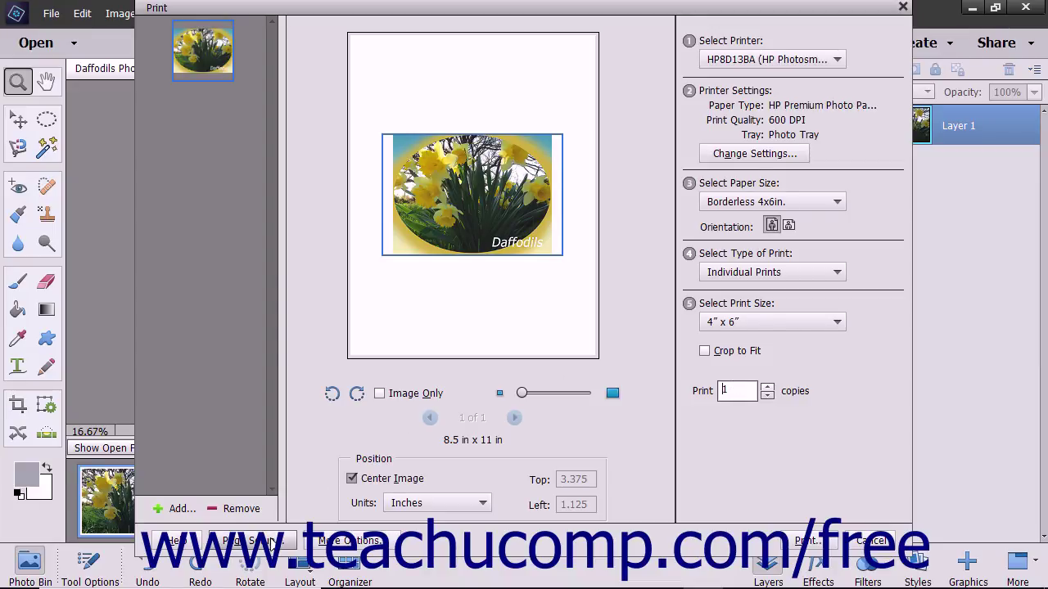
left_click(270, 540)
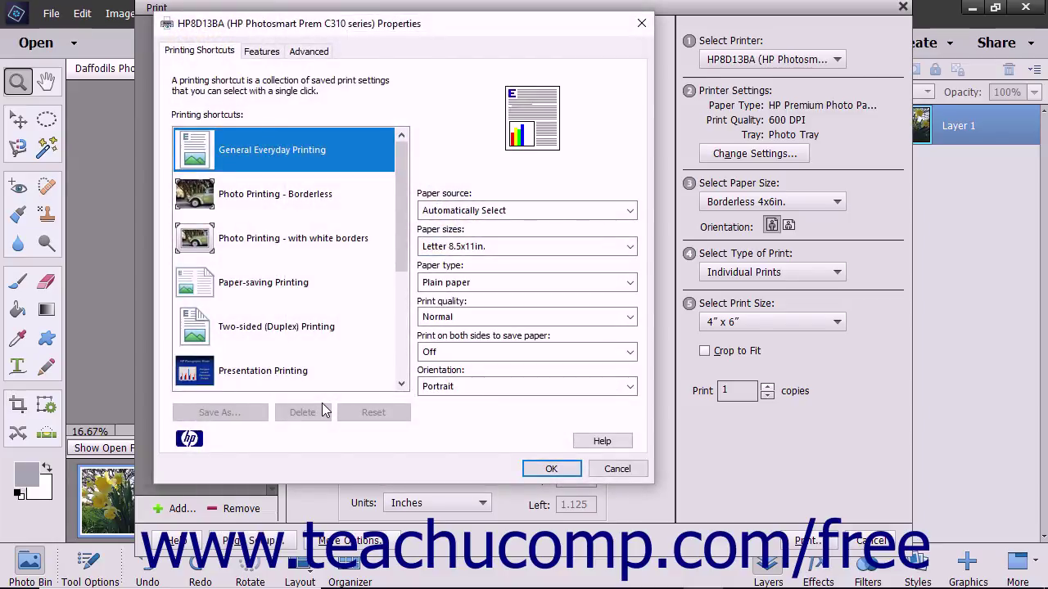
Apply the HP Photo Printing - Borderless shortcut for a landscape 6×4 in page.
left_click(327, 196)
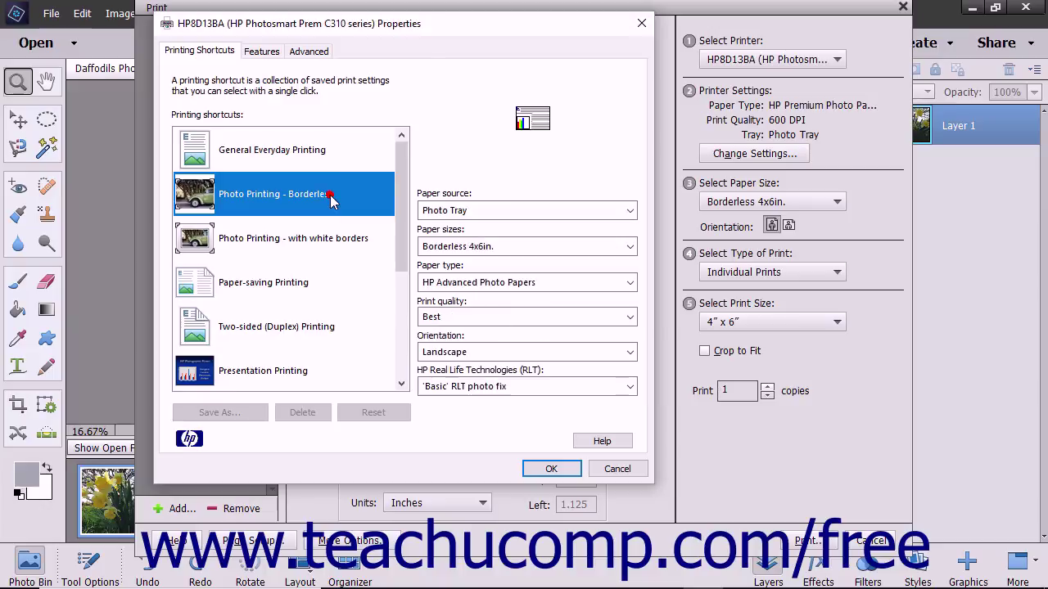
left_click(549, 473)
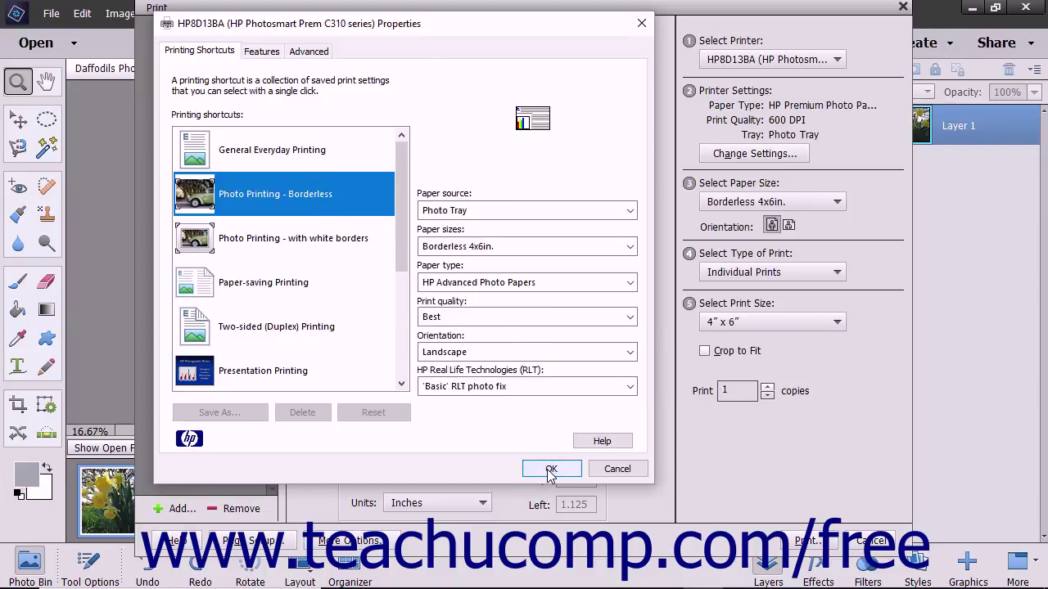
left_click(549, 472)
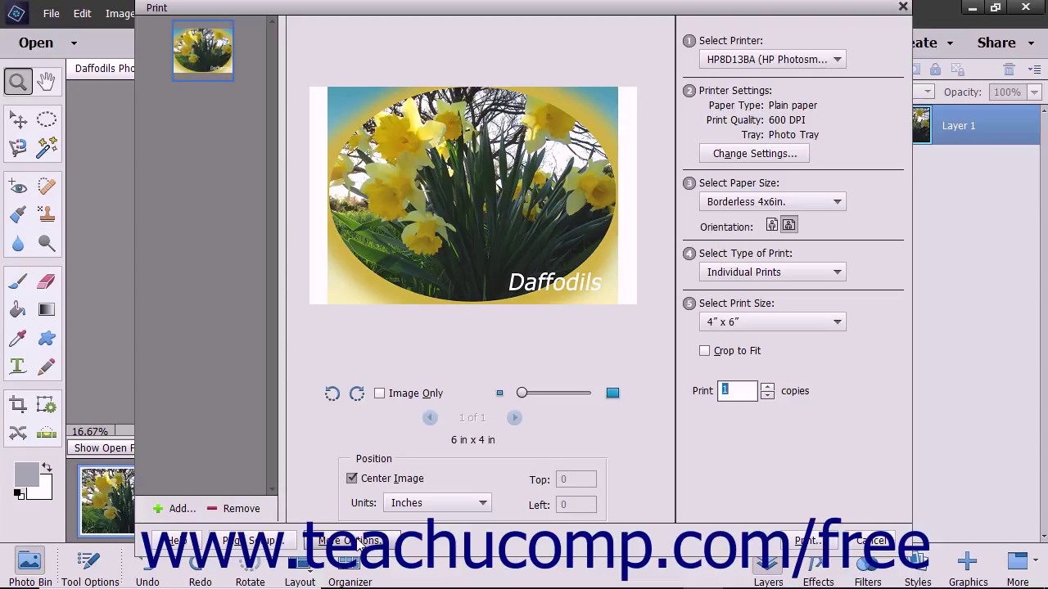
Review Printing Choices unchanged, then enable Crop to Fit so Daffodils fills the page.
left_click(357, 542)
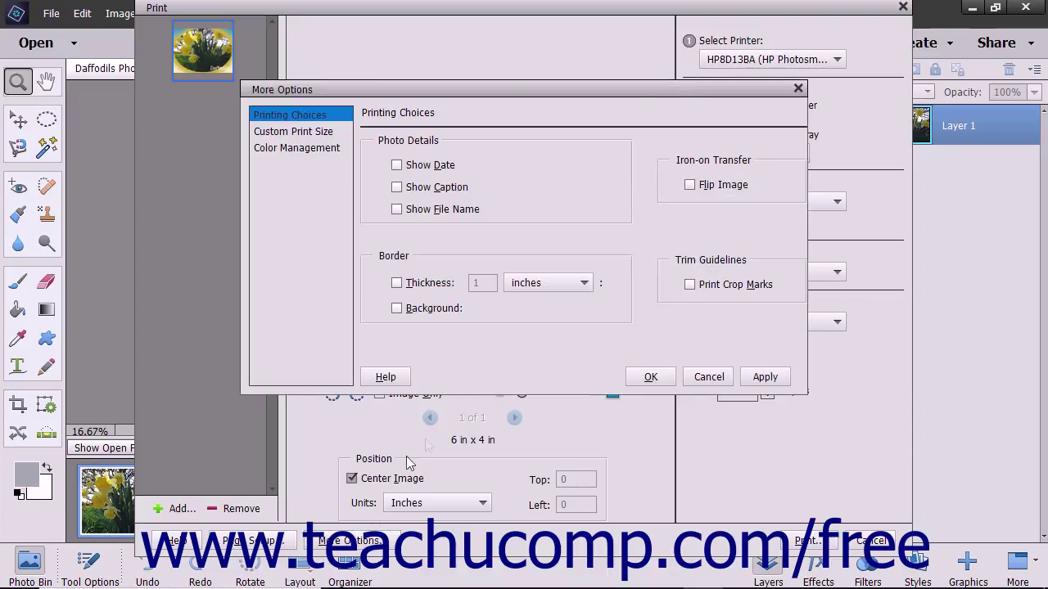
left_click(655, 376)
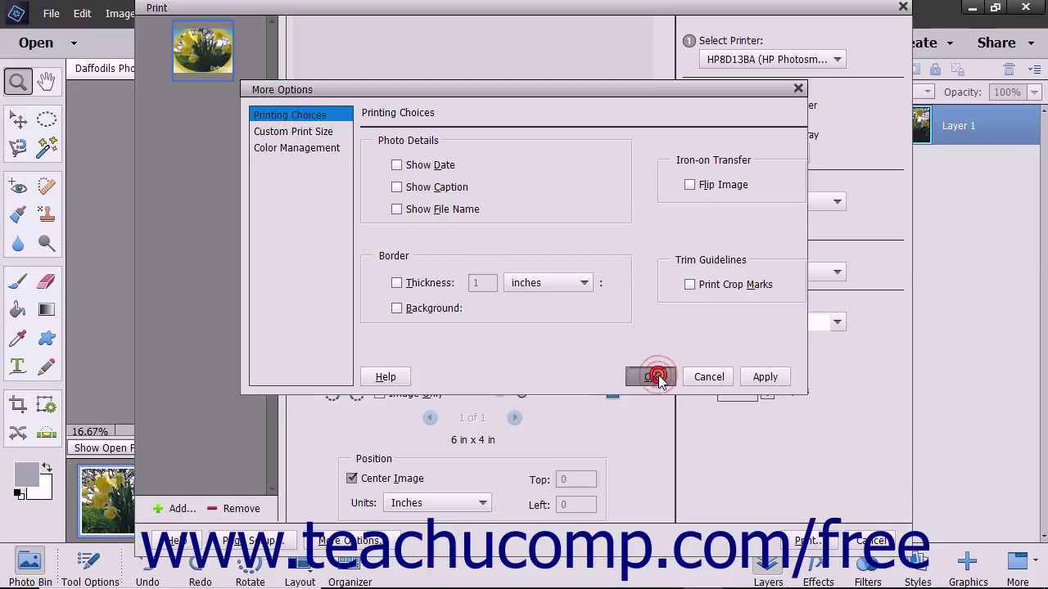
left_click(705, 351)
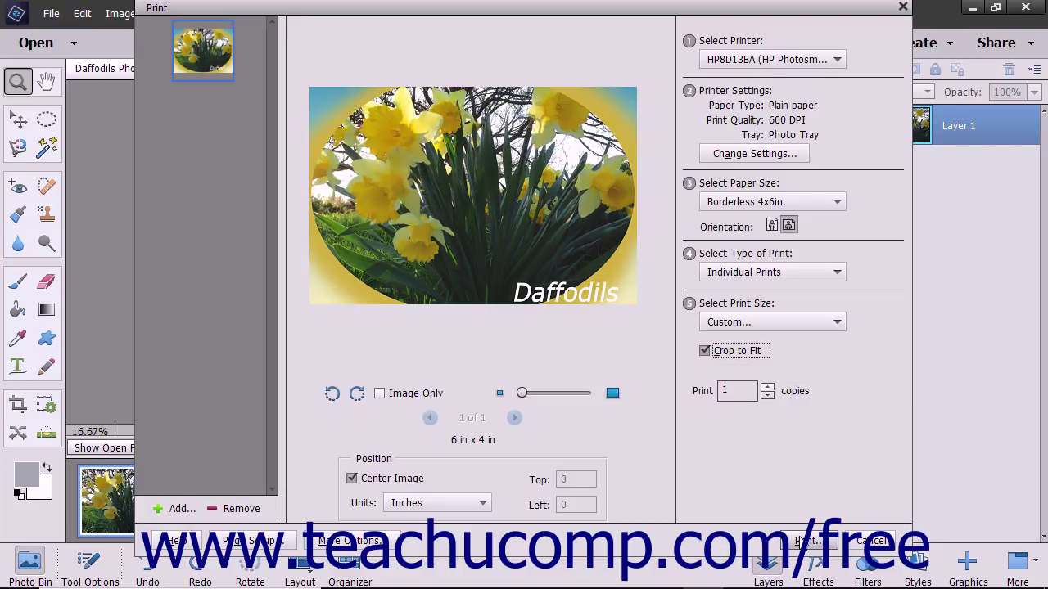
left_click(802, 541)
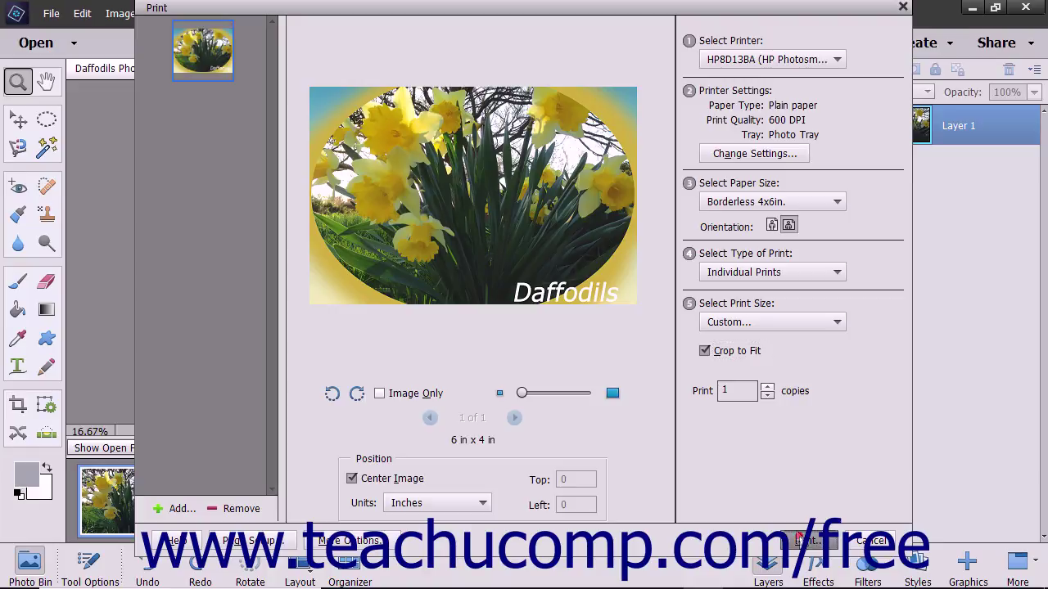